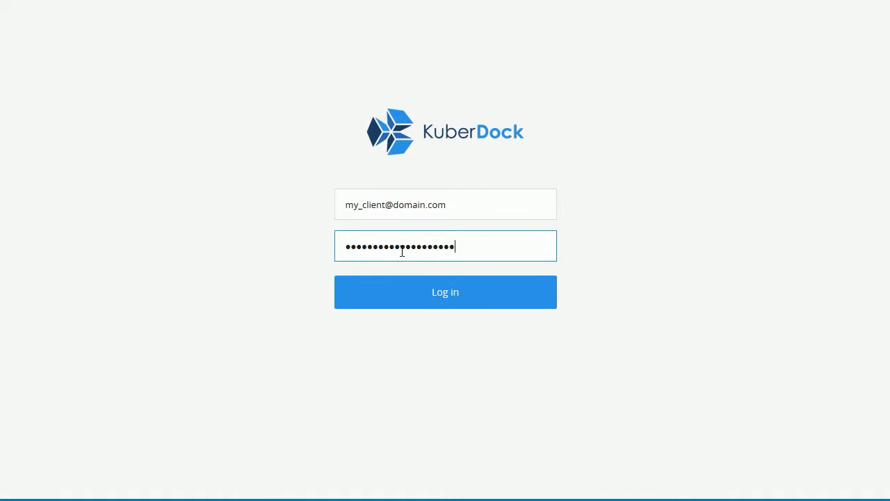
Step: Log in to the KuberDock client account with its e-mail and password
click(422, 299)
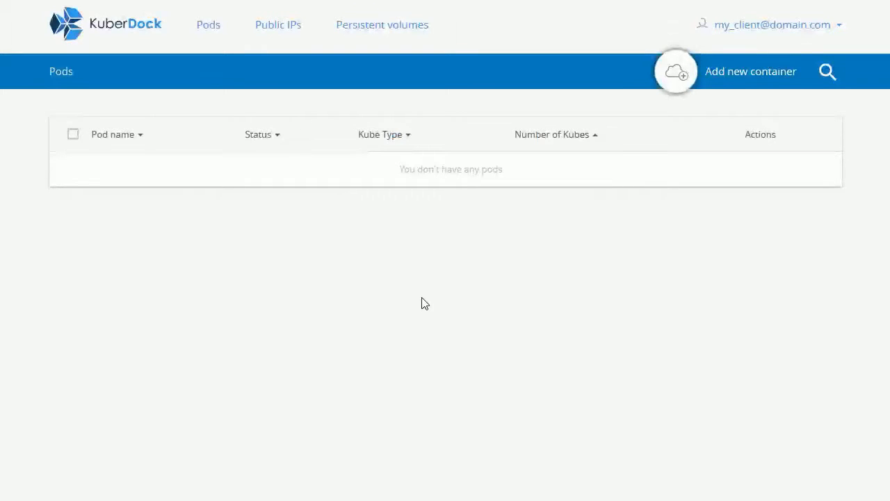
Step: Start a new pod and search Docker Hub for 'mysql' images
click(674, 71)
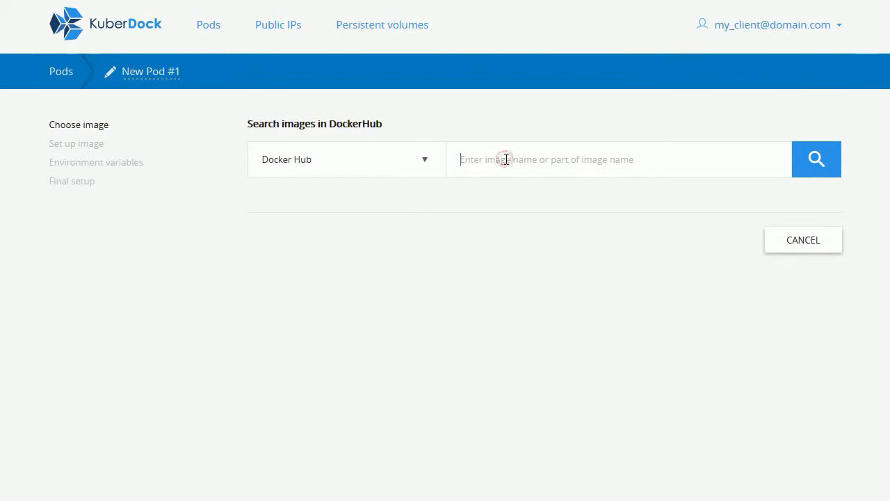
text(mysql)
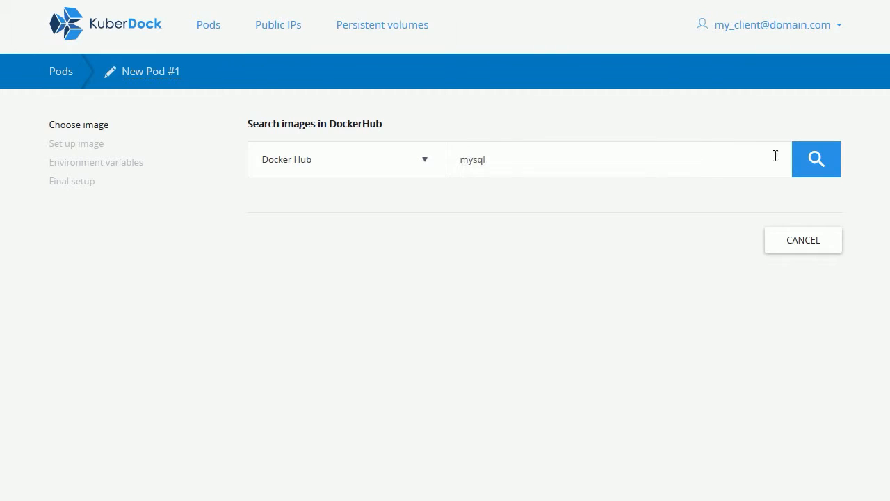
click(815, 160)
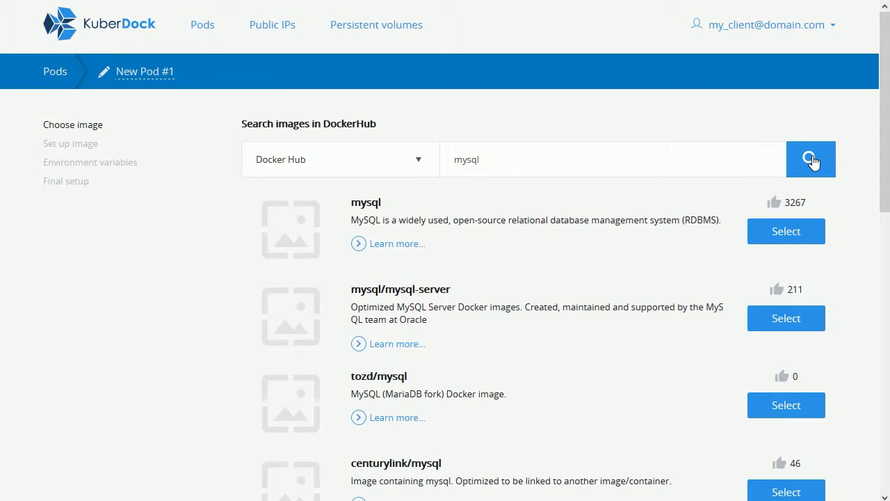
Step: Select the official mysql image, the first search result, for New Pod #1
click(785, 232)
click(784, 233)
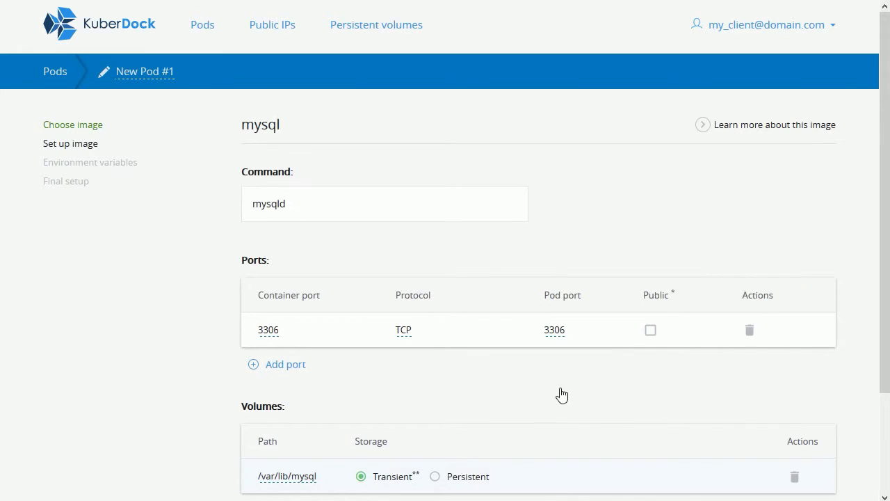
Step: Put /var/lib/mysql on a new persistent disk 'mydisk' of size 5, then continue
click(435, 478)
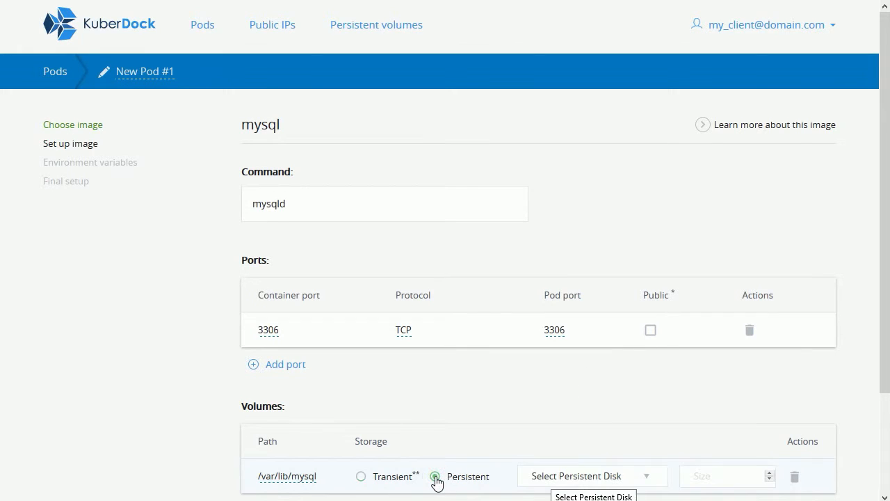
click(549, 479)
text(mydisk)
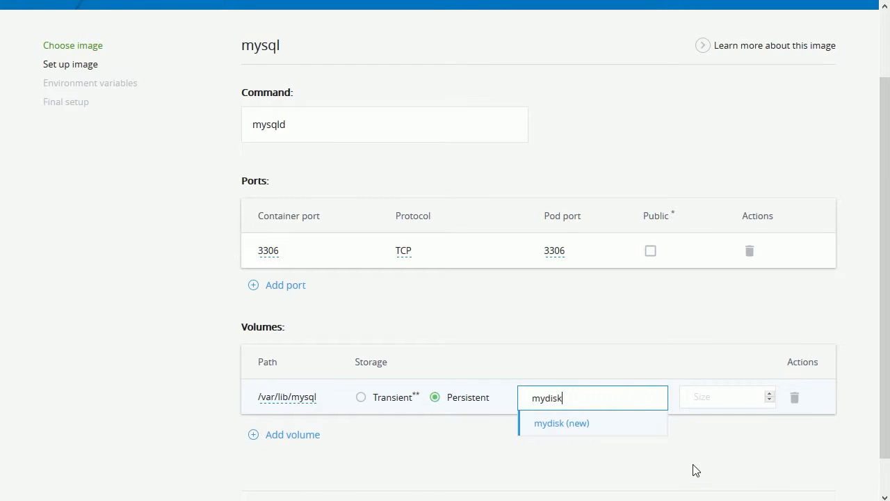
click(628, 425)
scroll(714, 359, down, 1)
click(714, 359)
text(5)
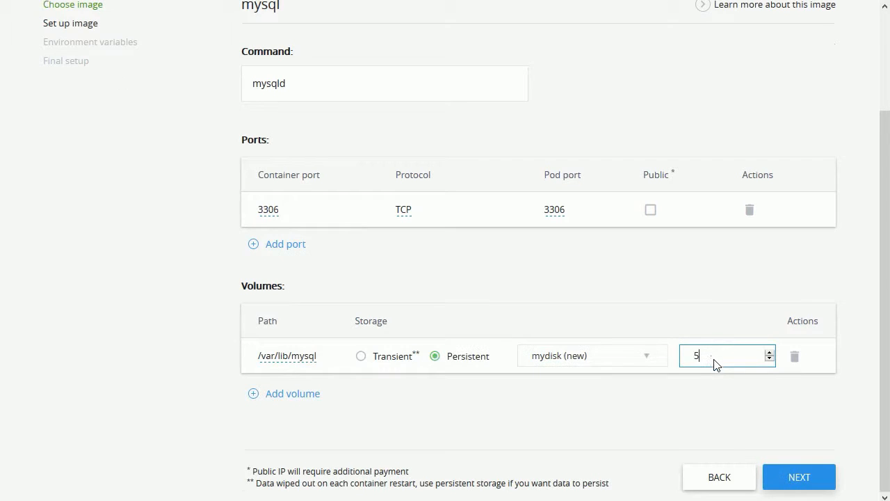
click(798, 476)
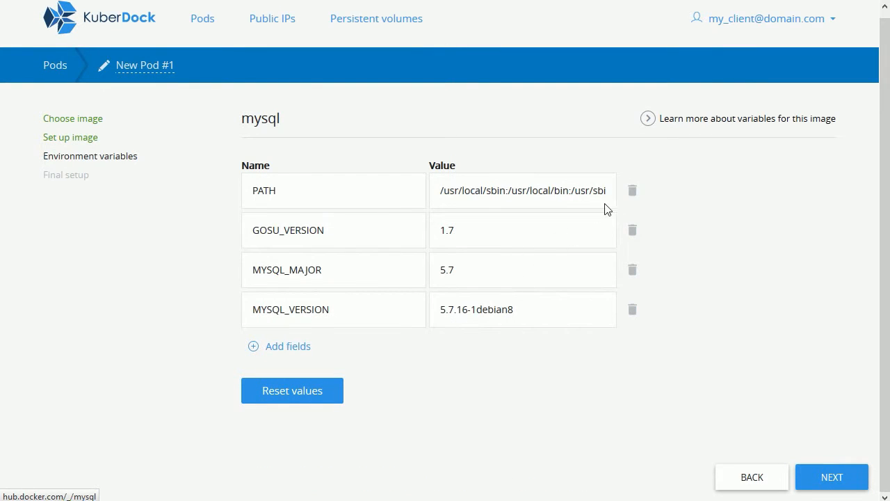
Step: Add MYSQL_ROOT_PASSWORD with a root password, and MYSQL_DATABASE set to my_database
click(719, 118)
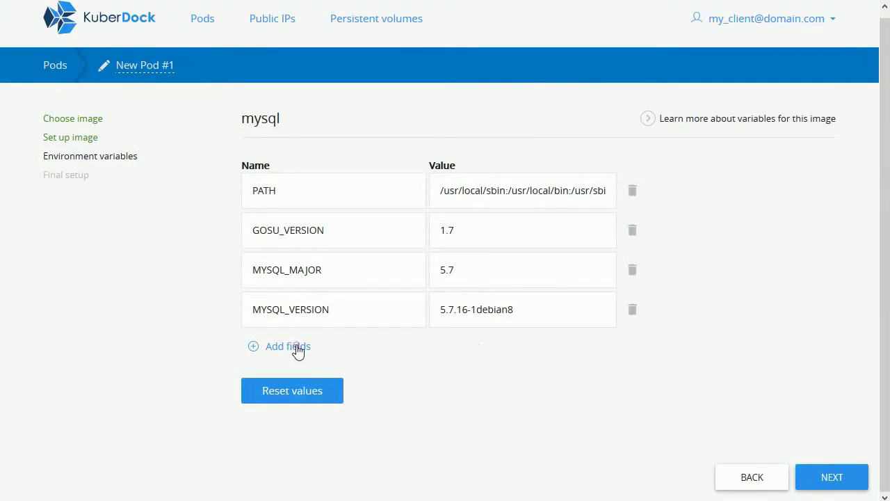
click(297, 346)
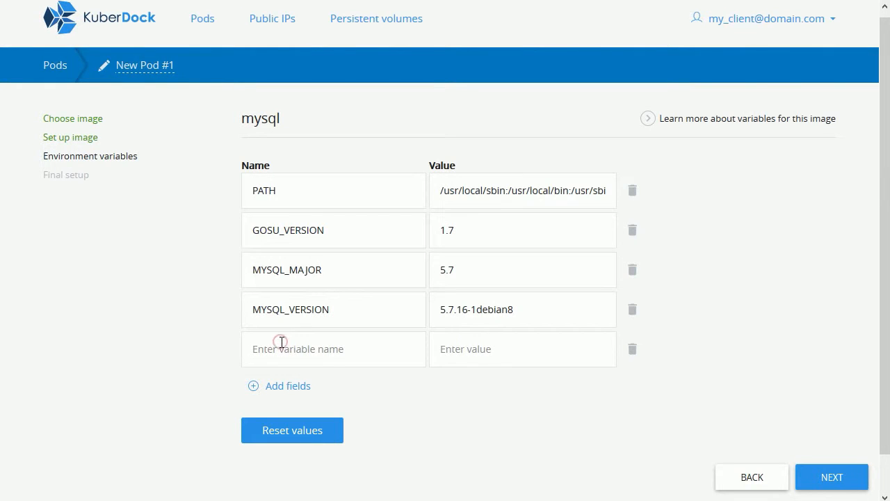
click(282, 341)
text(MYSQL_ROOT_PASSWORD)
key(Tab)
text(some_root_password)
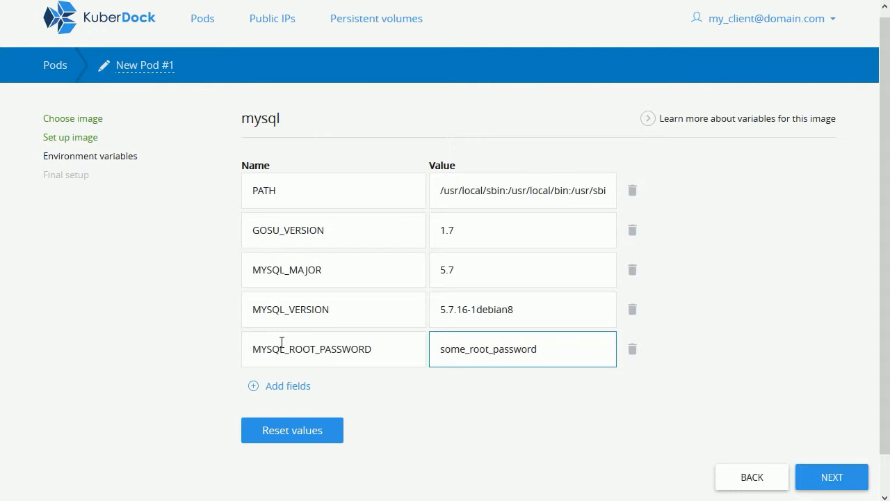
click(274, 387)
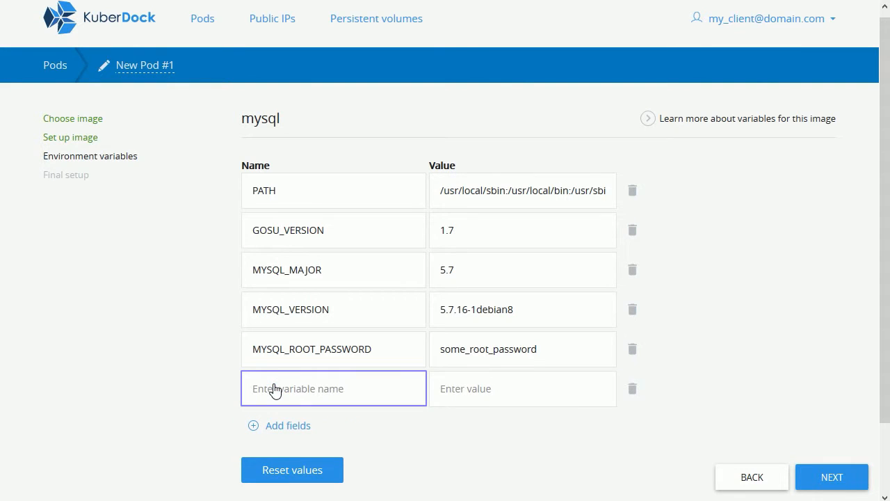
text(MYSQL_DATABASE)
key(Tab)
text(my_database)
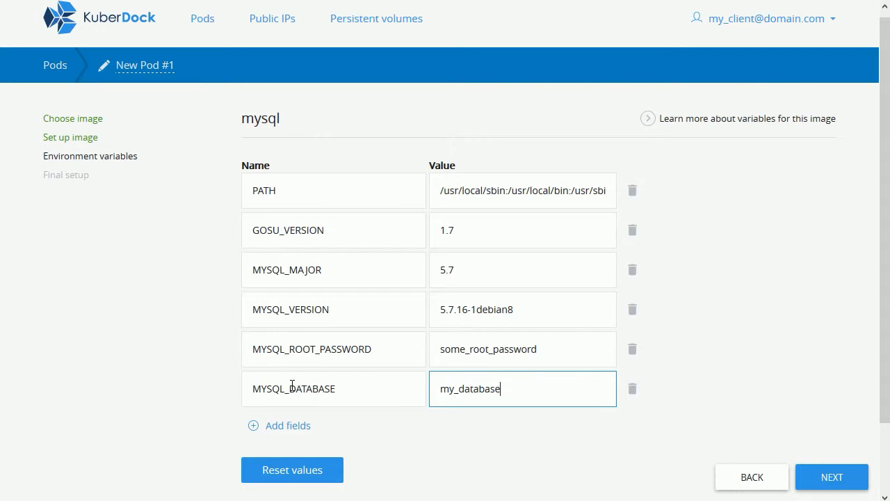
Step: Add MYSQL_USER set to my_user and MYSQL_PASSWORD with the user's password
click(272, 423)
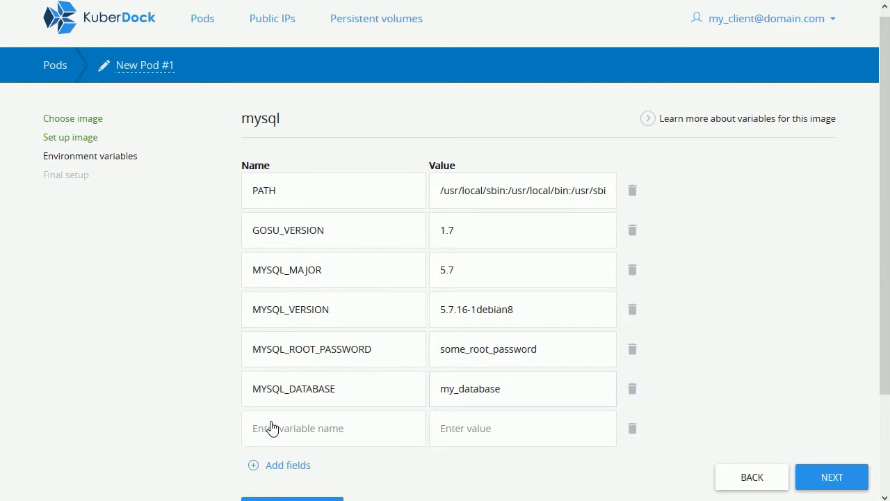
click(282, 420)
text(MYSQL_USER)
key(Tab)
text(my_user)
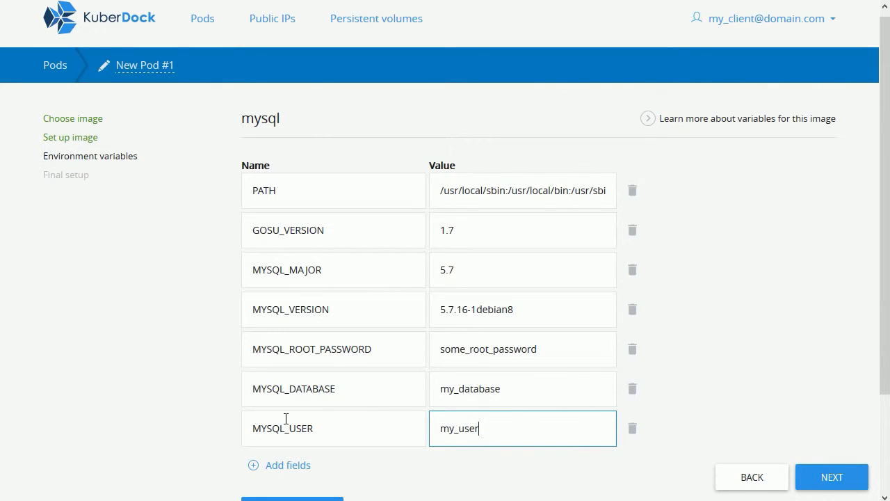
click(273, 466)
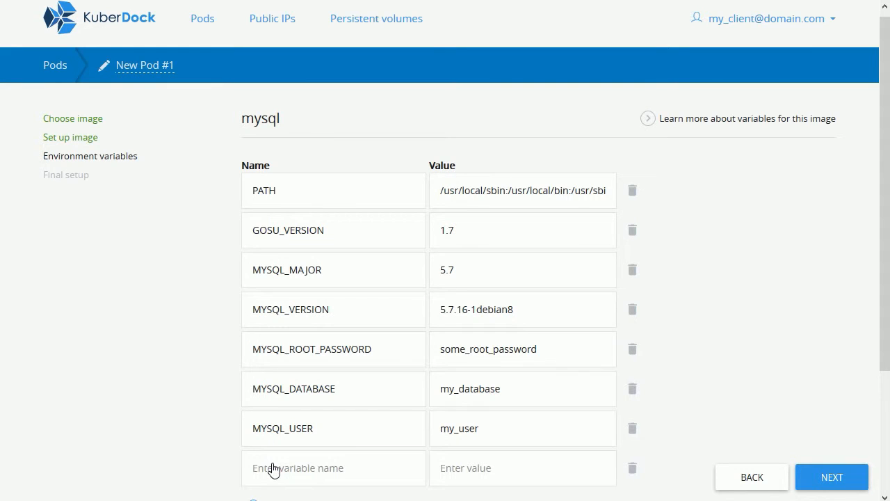
click(294, 460)
text(MYSQL_PASSWORD)
key(Tab)
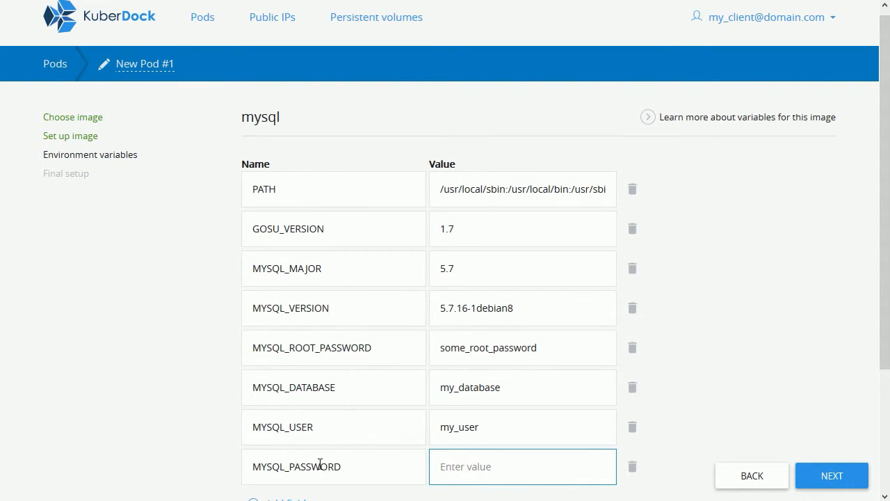
text(my_pass)
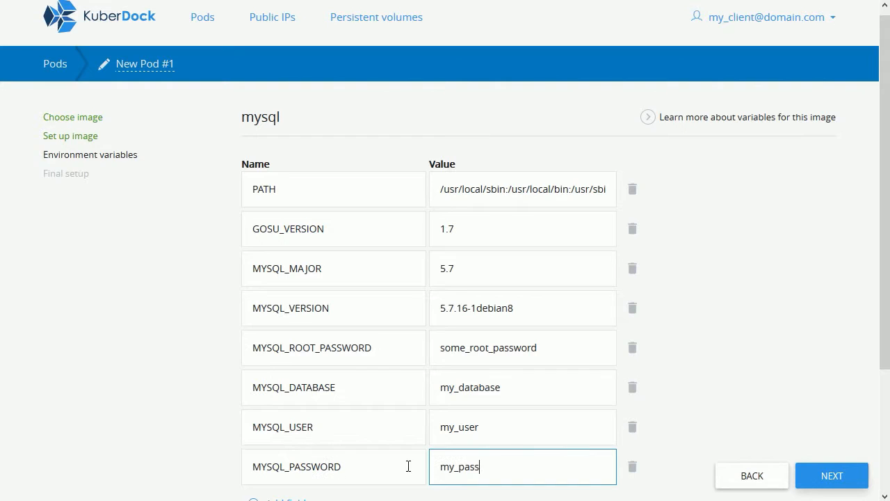
click(813, 474)
Step: Go to the final pod setup, keeping restart policy Always and kube type Standard
click(814, 474)
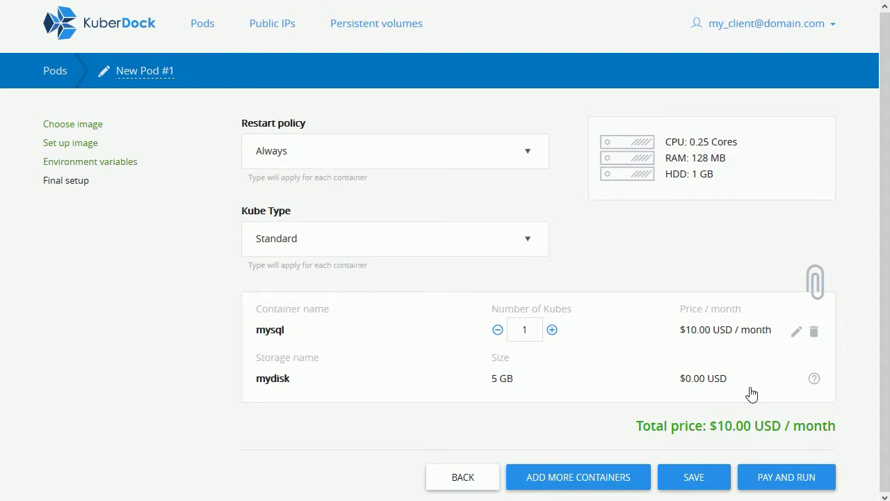
click(528, 149)
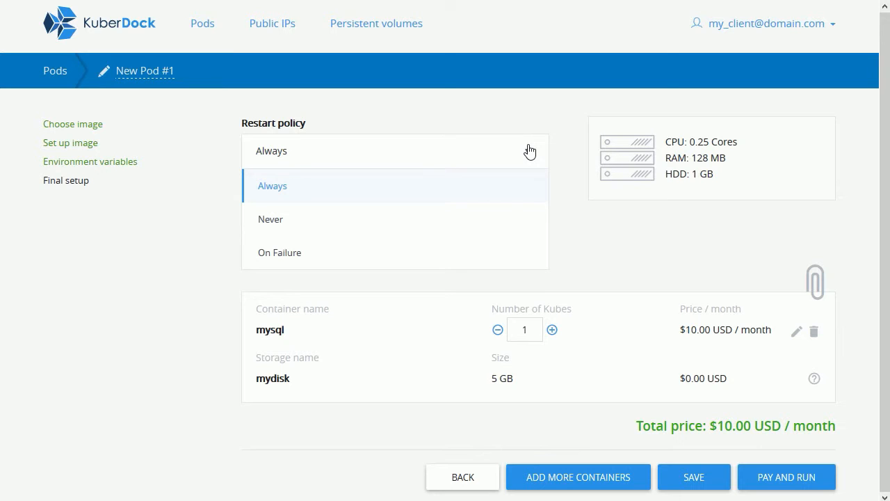
click(530, 151)
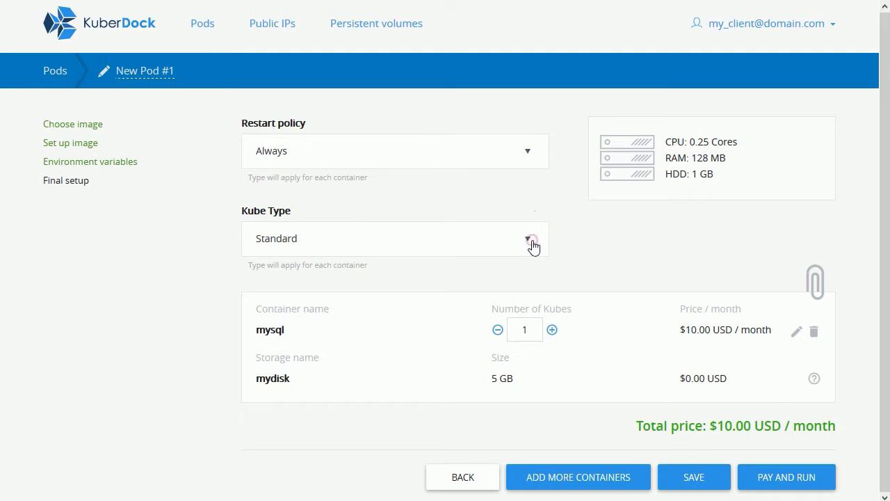
click(531, 241)
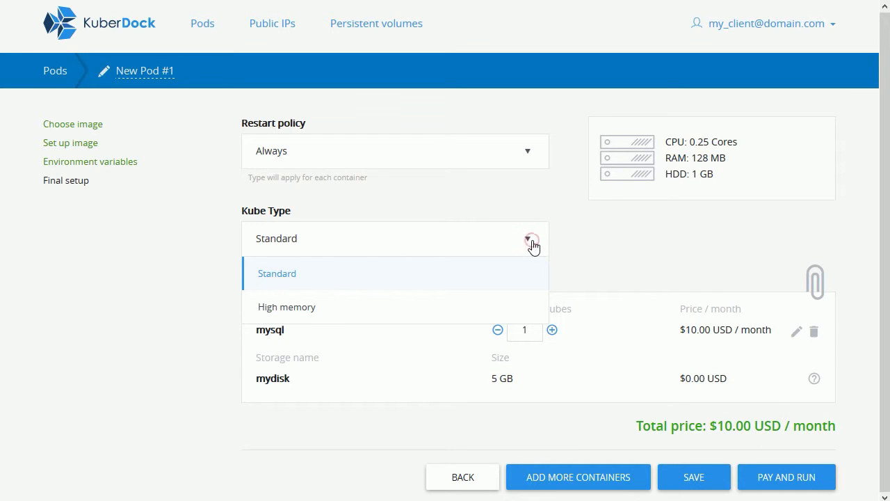
click(532, 244)
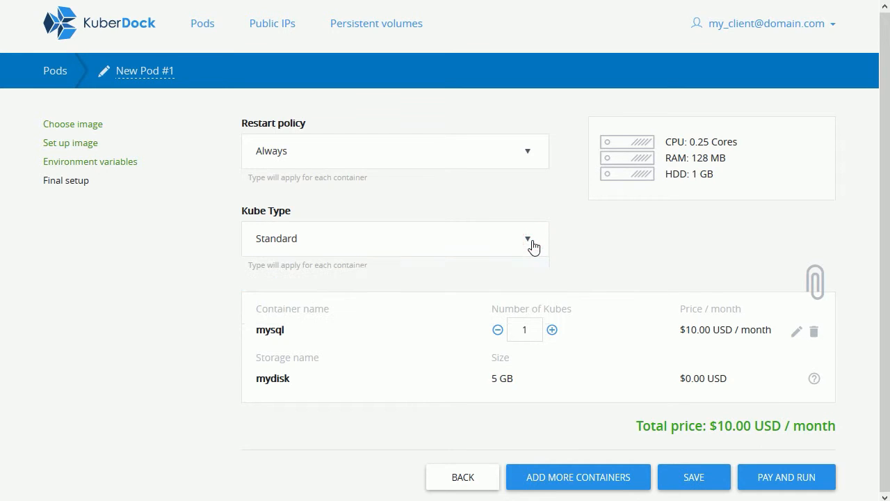
click(550, 330)
Step: Give the mysql container 3 kubes ($30.00 USD/month) and launch the pod with Pay and Run
click(551, 329)
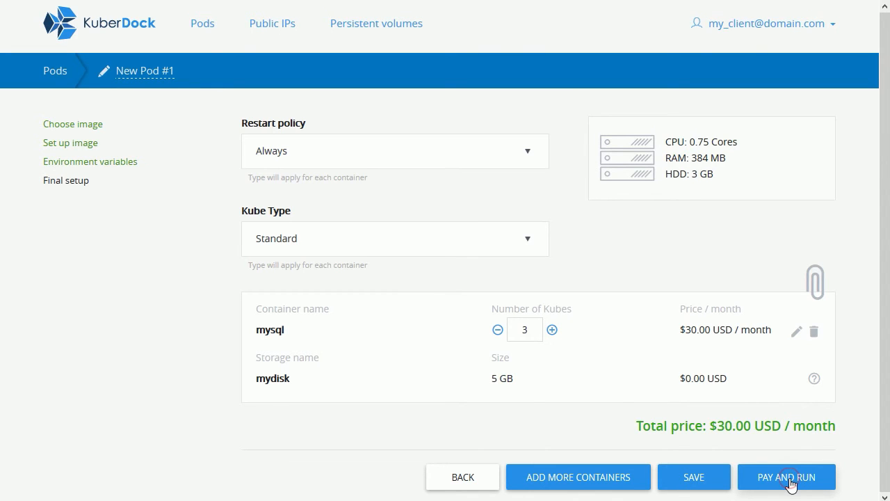
click(790, 484)
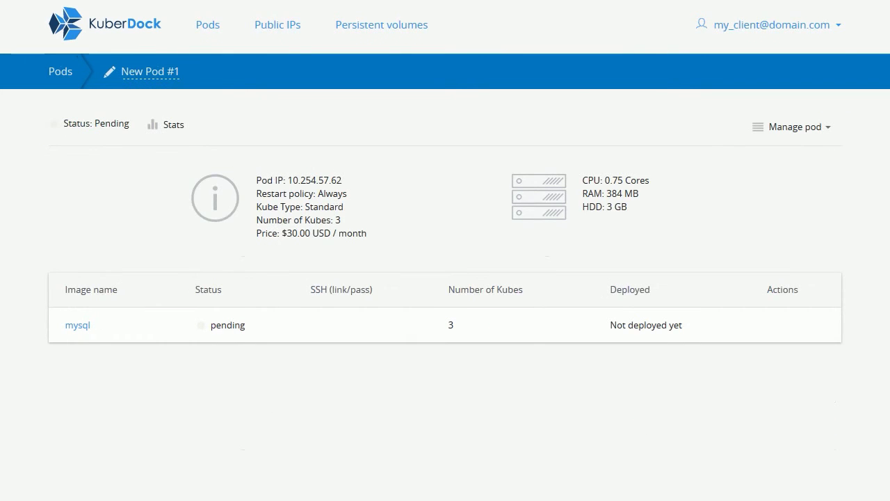